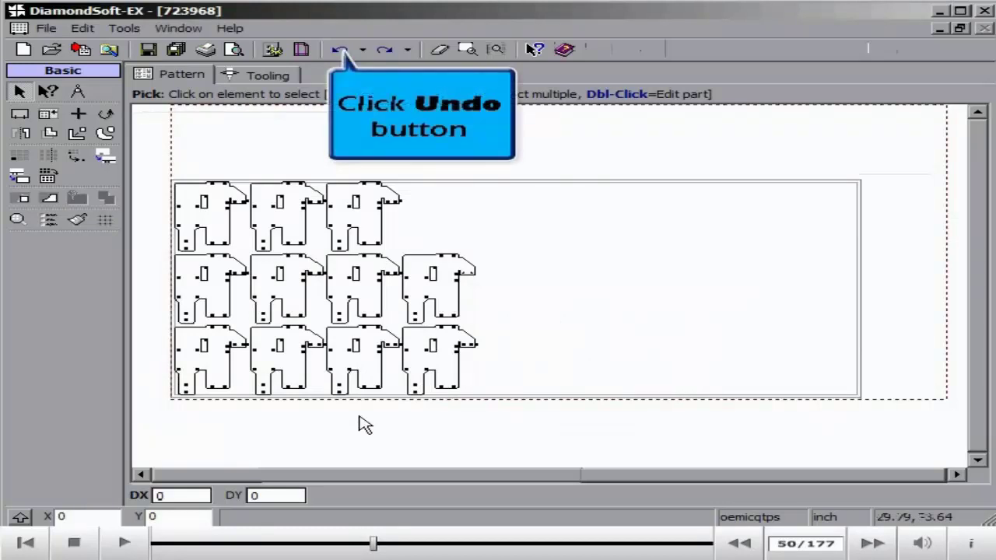
Undo the sheet change to bring back all 27 parts in three rows of nine
click(340, 52)
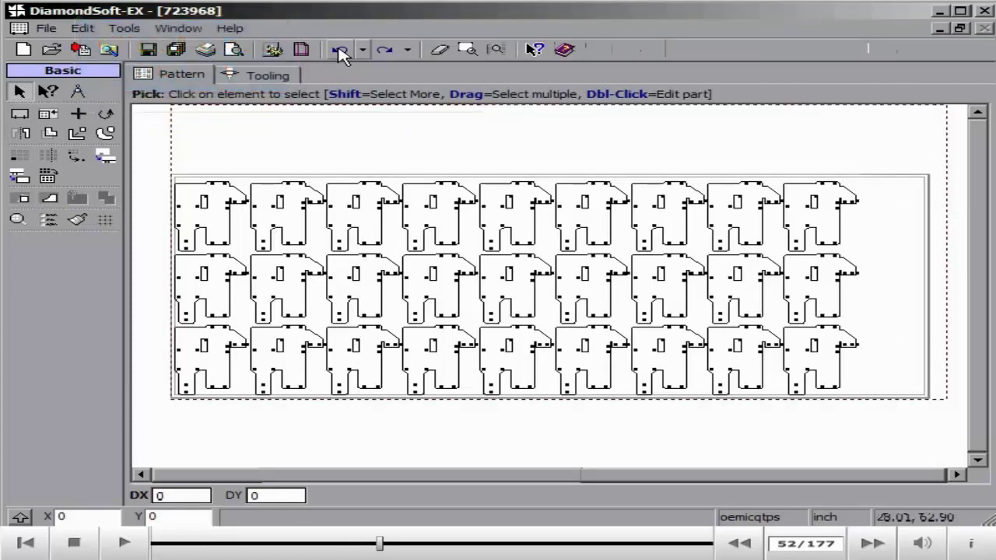
Insert a square part from file, adapted to machine 3015LVP-35CF, MSN7 material and 0.25 thickness
click(81, 117)
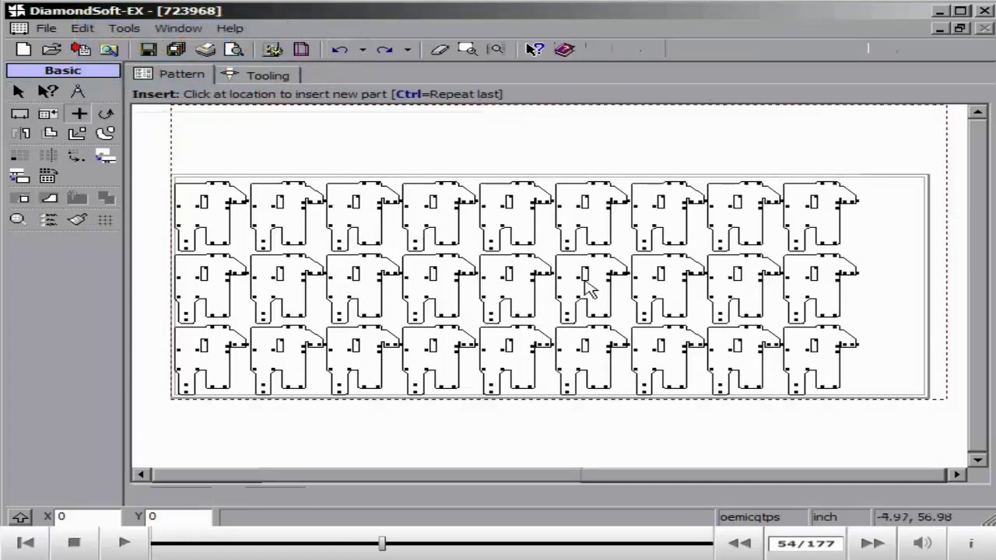
click(877, 379)
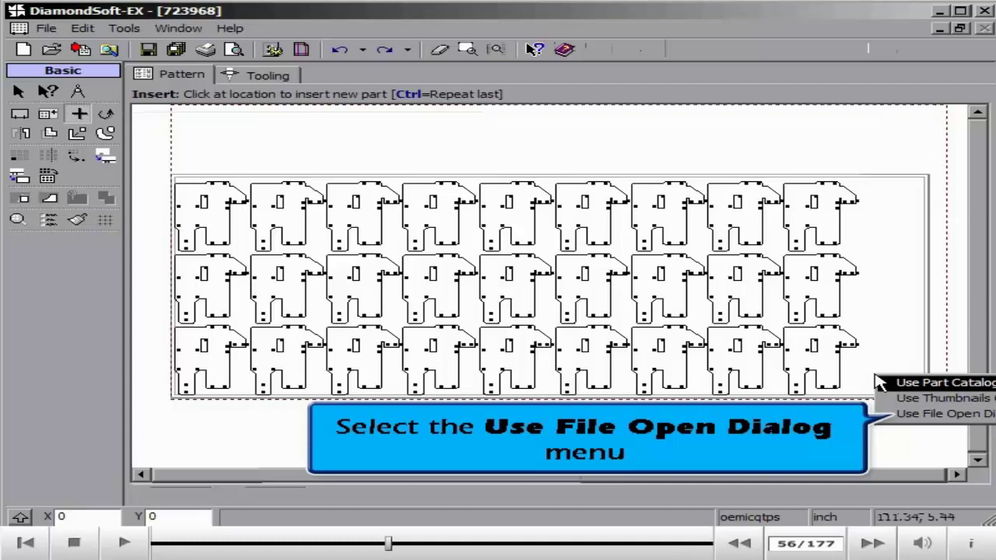
click(903, 415)
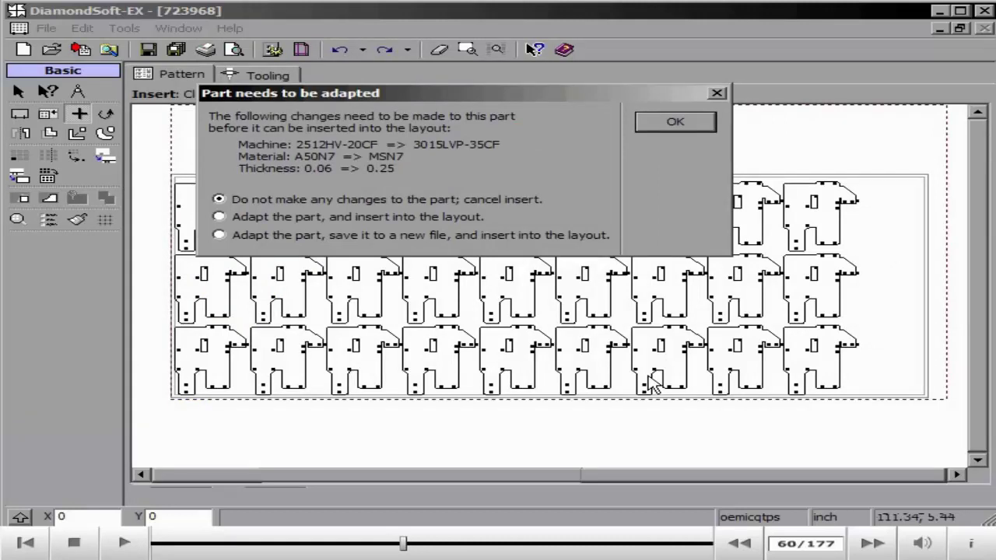
click(250, 220)
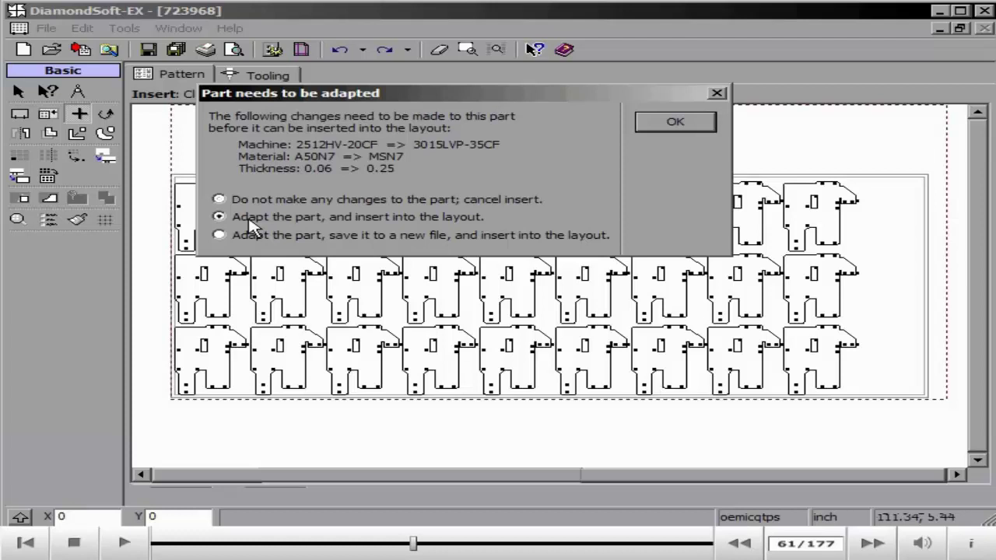
click(671, 123)
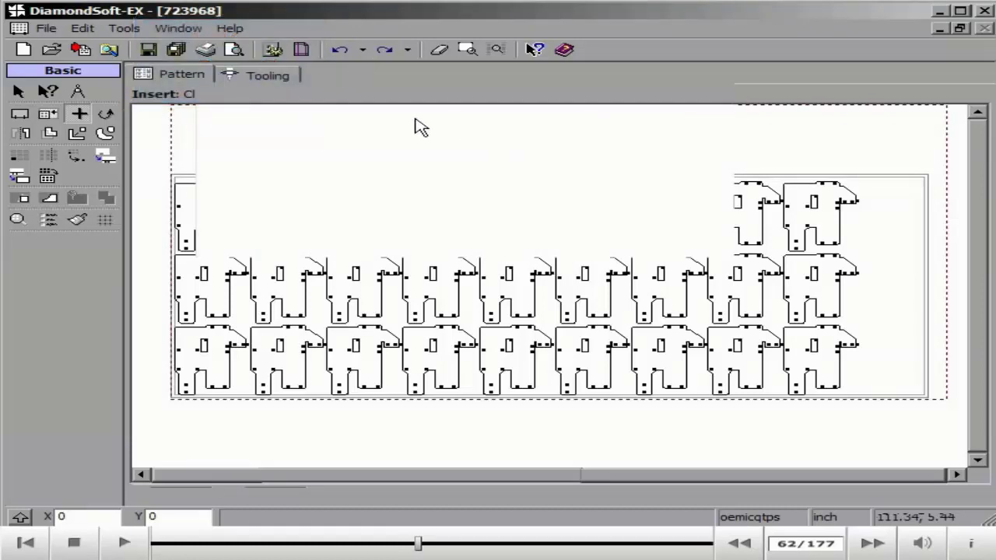
Set the rotation angle to 15 and turn the square part stepwise until it's upright again
click(106, 115)
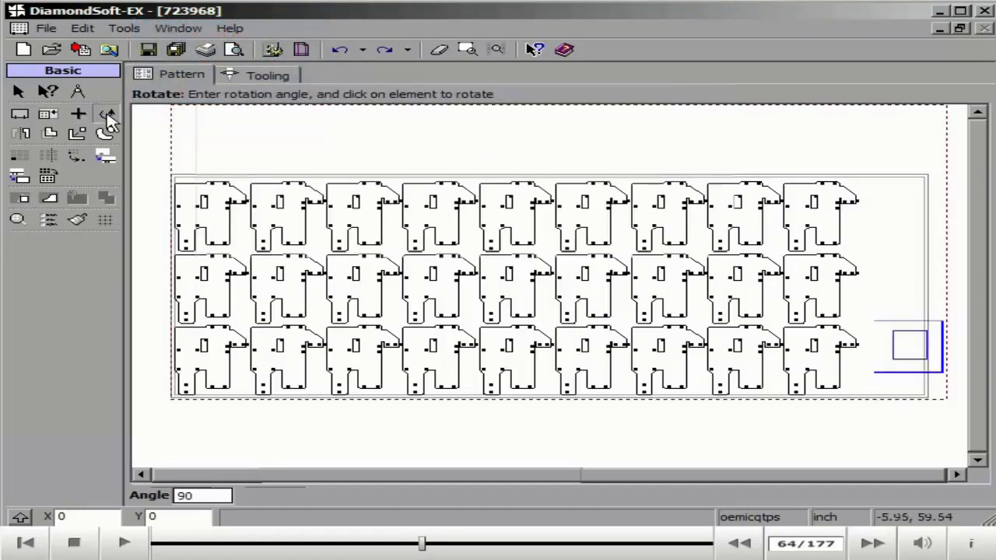
click(201, 496)
text(15)
click(923, 356)
click(925, 360)
click(928, 364)
click(930, 369)
click(896, 365)
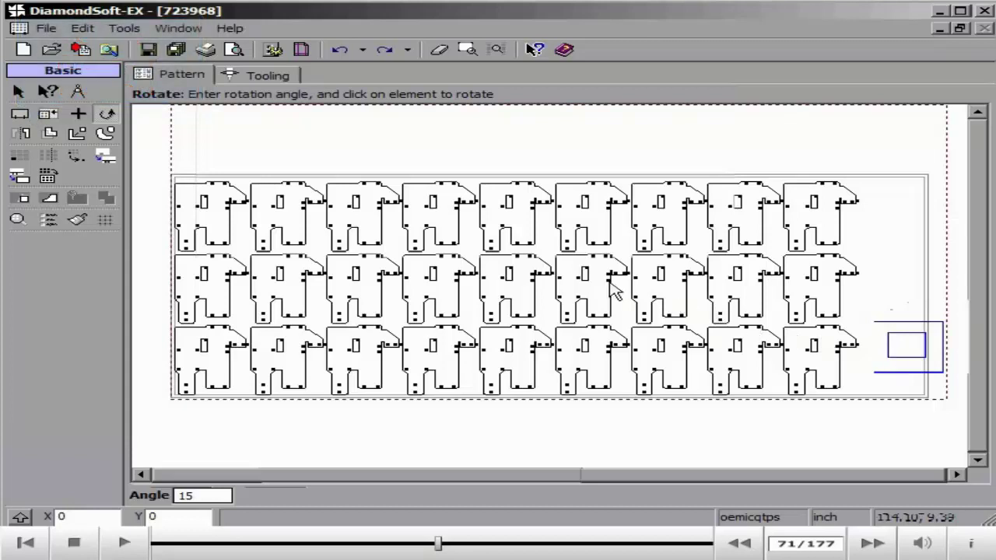
Mirror the square part left to right and dock it beside the top row's right end
click(23, 134)
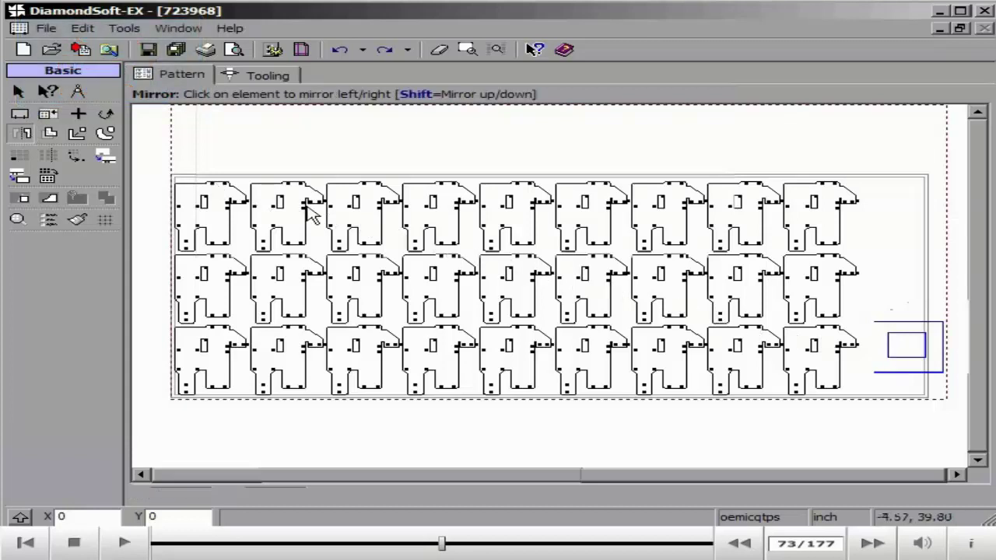
click(918, 380)
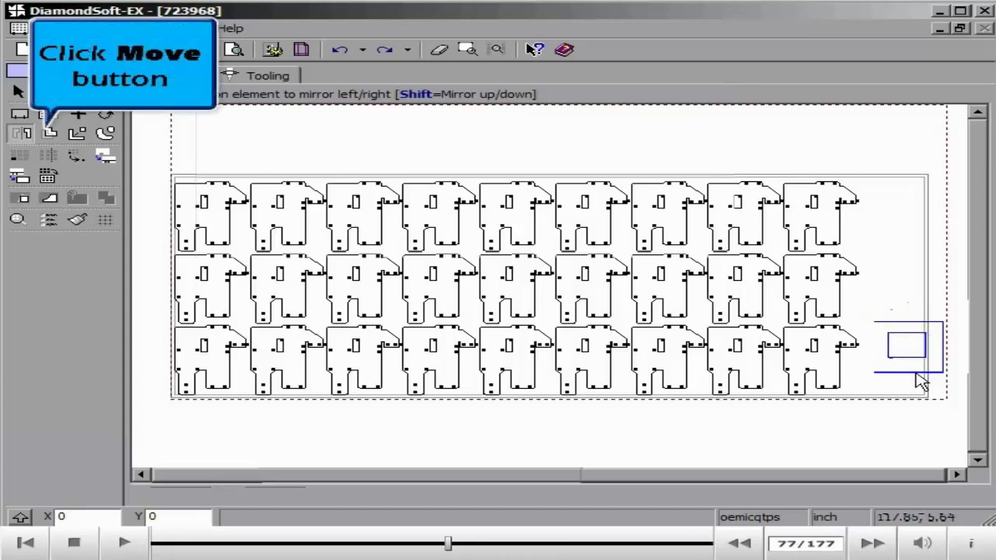
click(48, 135)
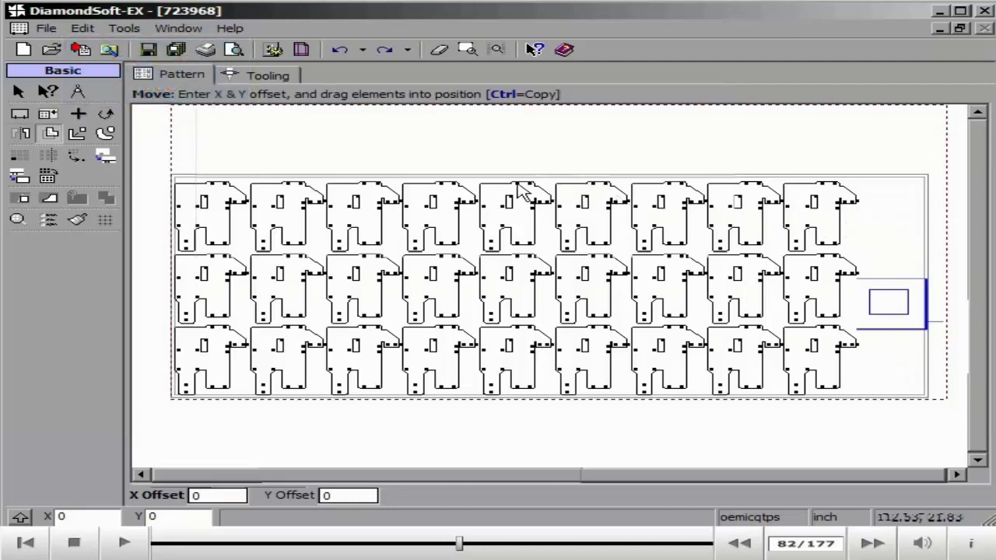
click(78, 133)
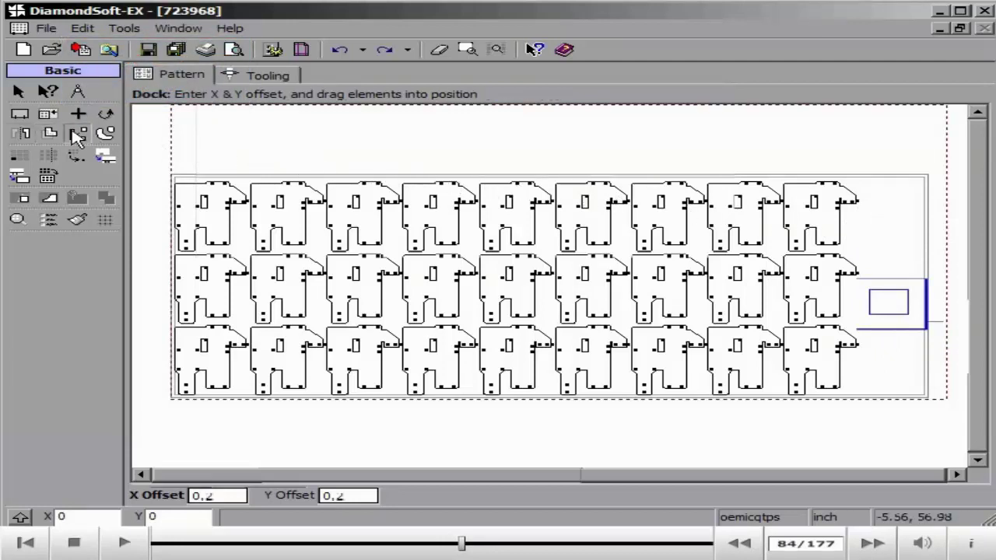
drag(880, 326, 891, 392)
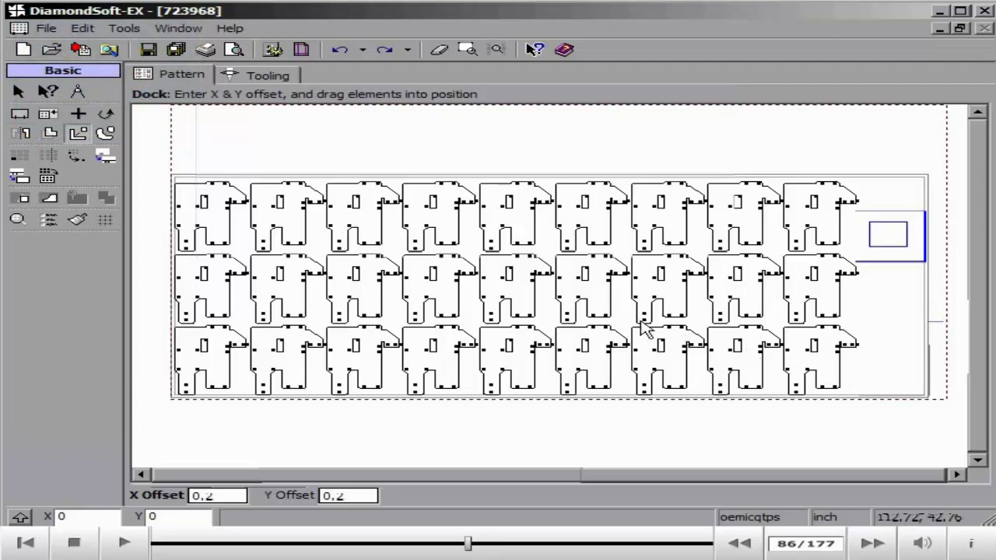
Array the part into 4 columns by 2 rows with 2.2 column spacing
click(20, 160)
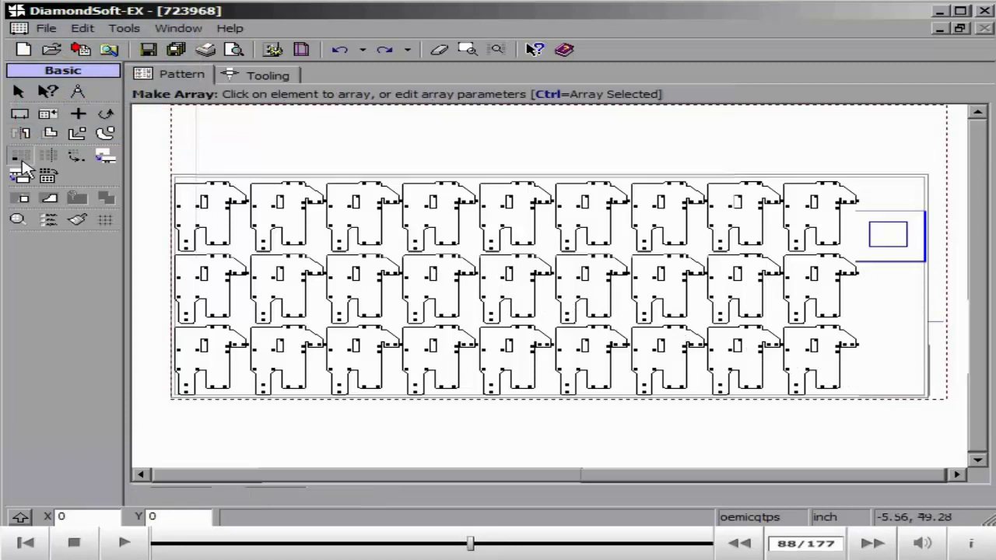
click(233, 369)
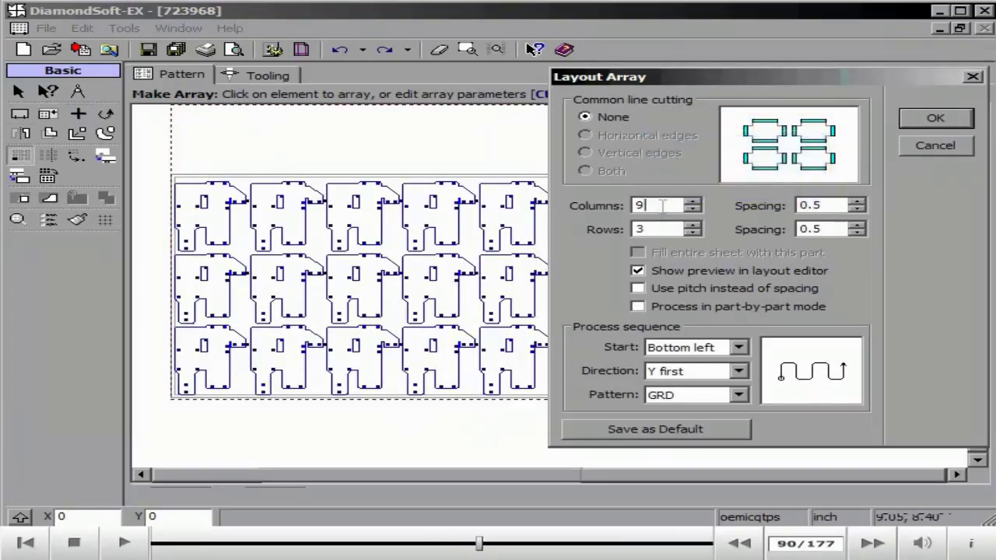
click(654, 229)
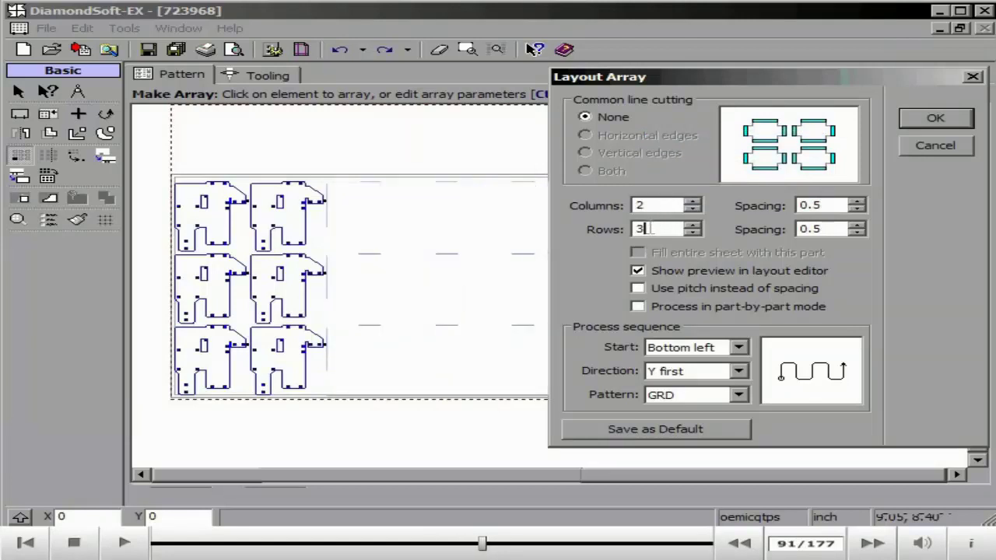
key(BackSpace)
text(2)
click(658, 205)
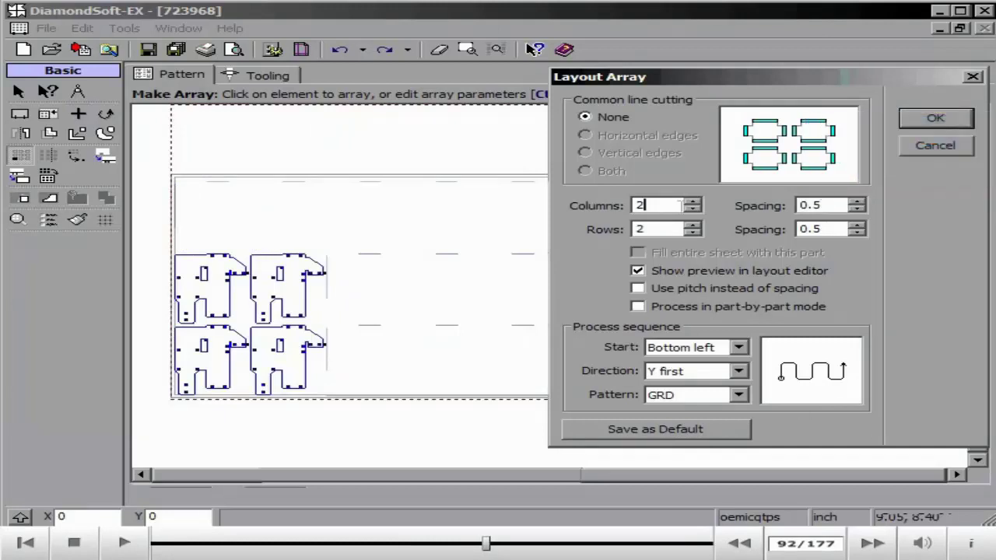
key(BackSpace)
text(4)
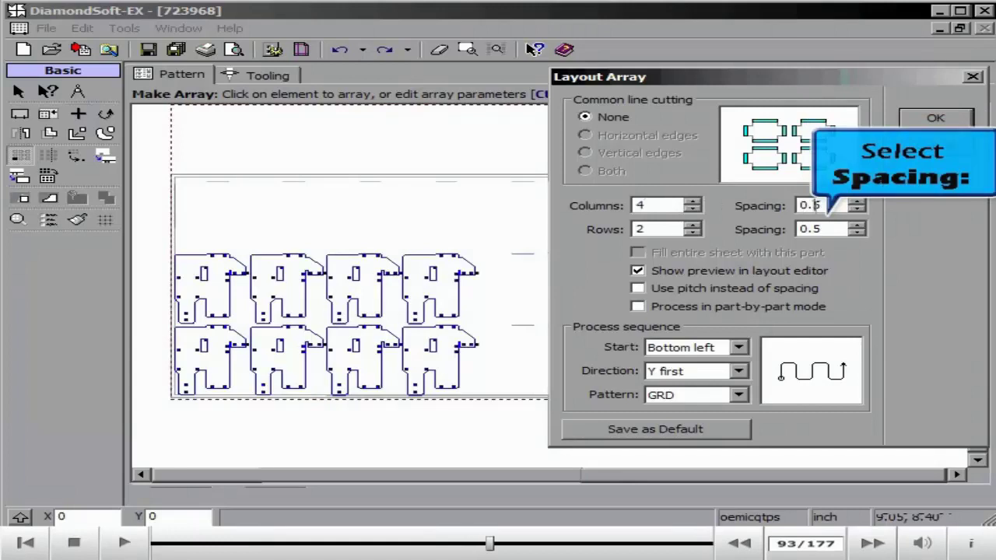
text(2.2)
key(Tab)
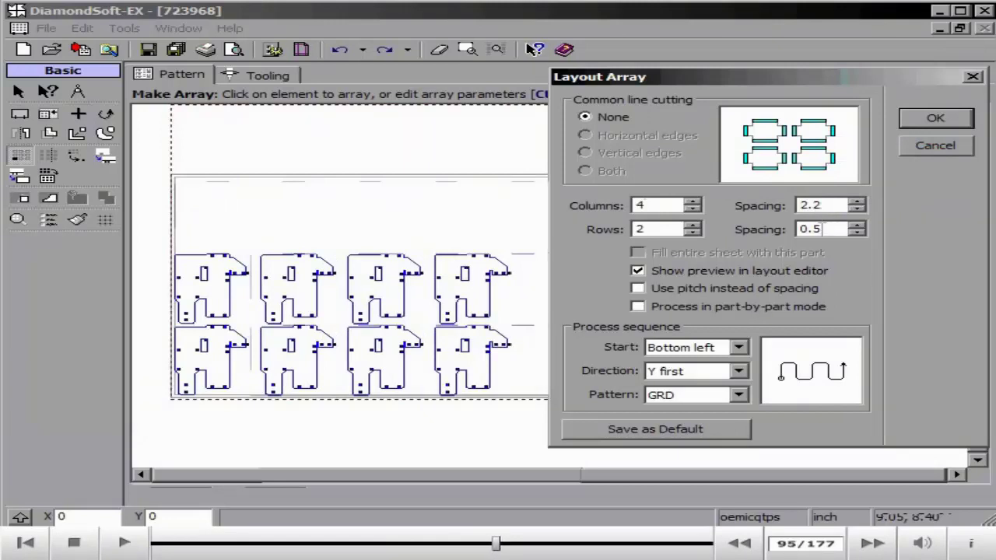
click(937, 118)
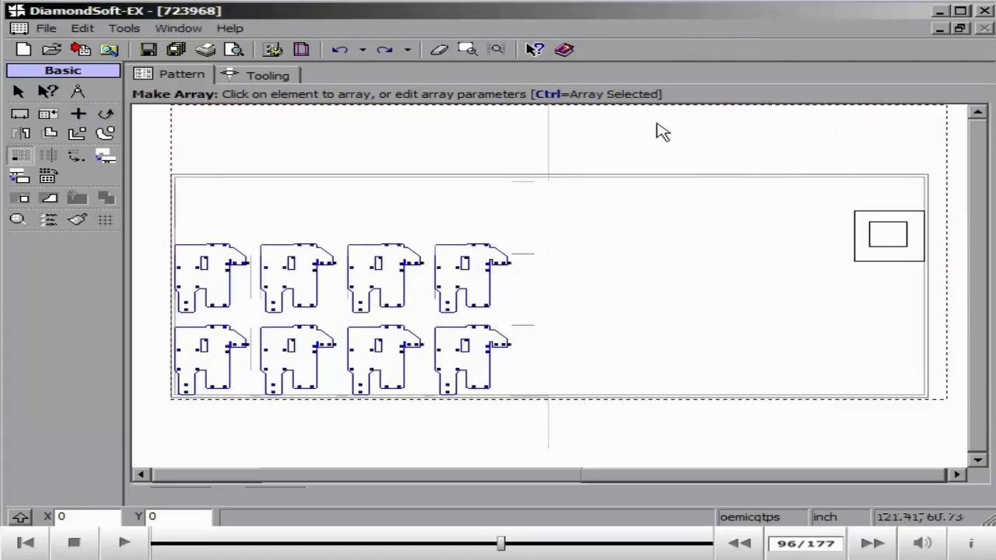
Dock the square part beside the lower row of parts and select it for arraying
click(78, 135)
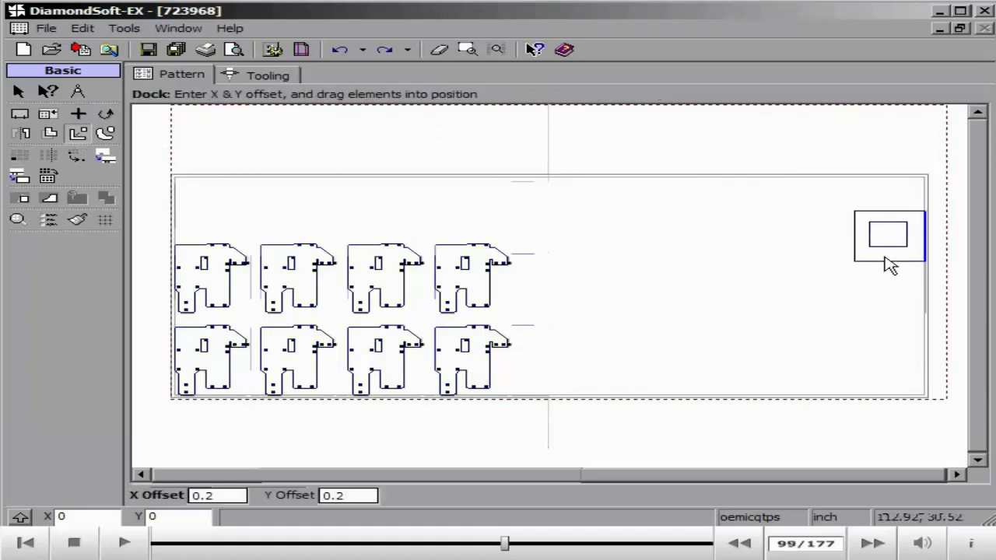
drag(891, 265, 776, 288)
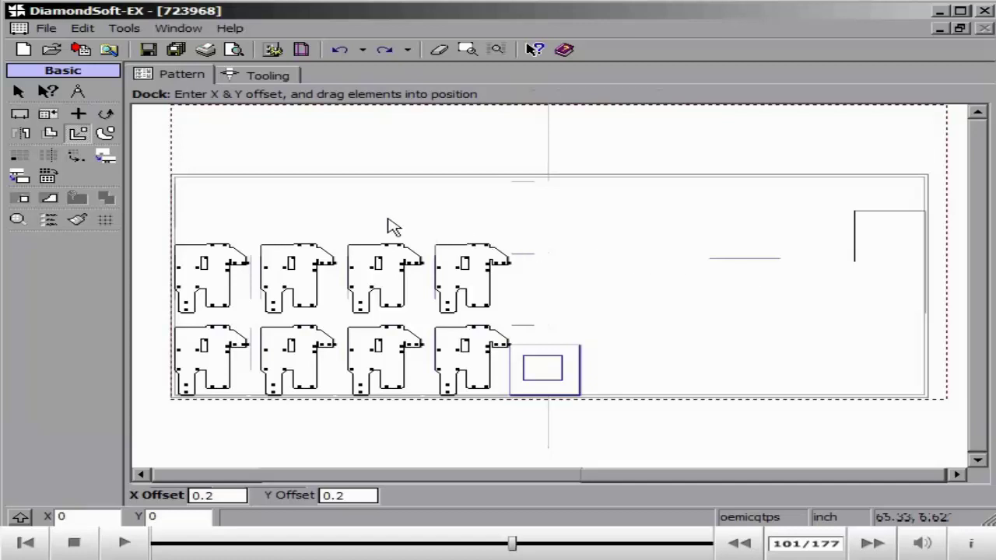
click(19, 158)
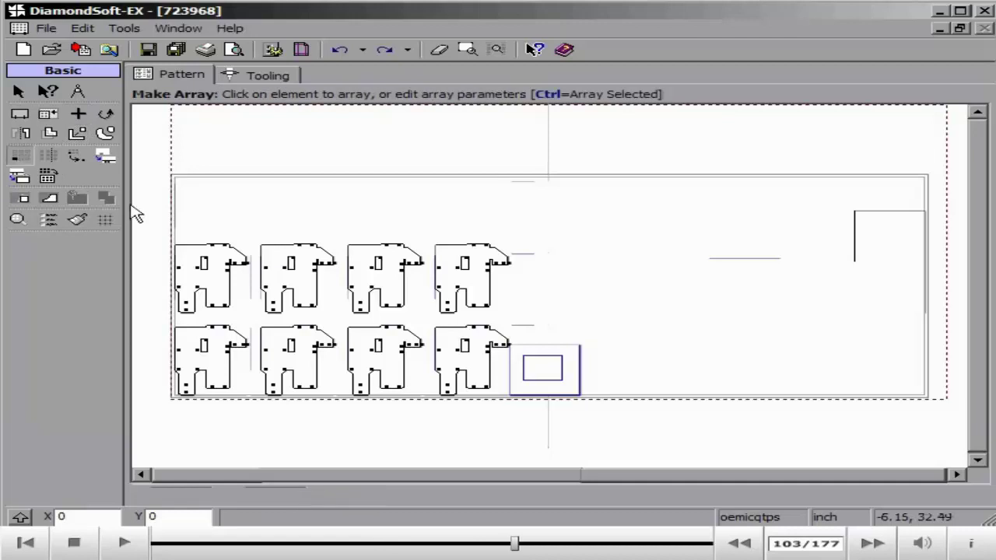
click(531, 366)
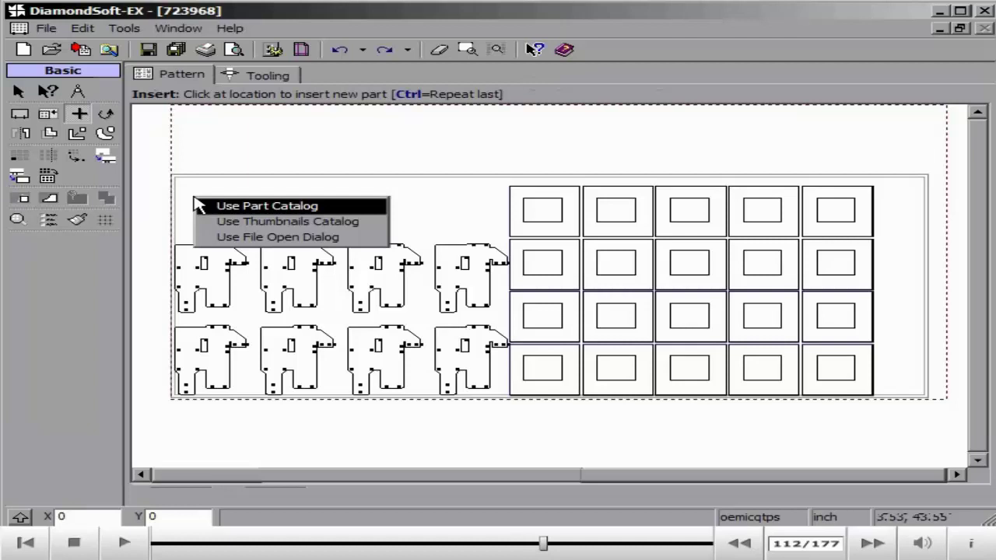
Insert another copy of part 723968.pdg from file into the layout
click(225, 238)
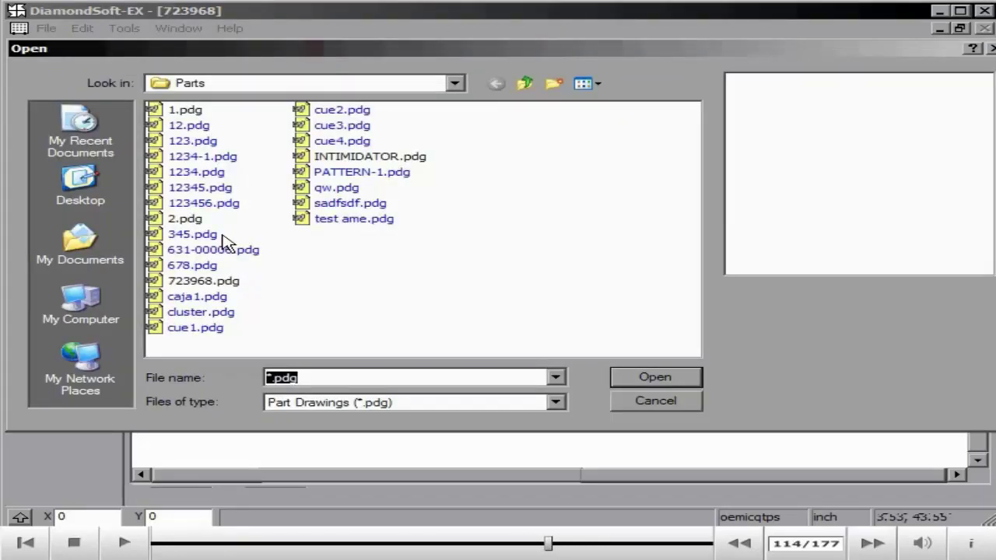
click(225, 282)
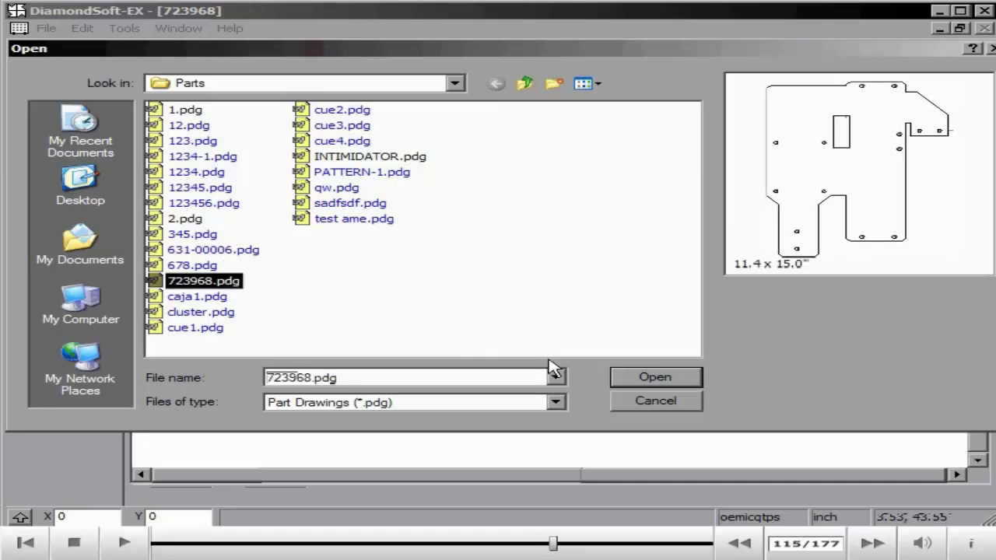
click(655, 377)
click(106, 115)
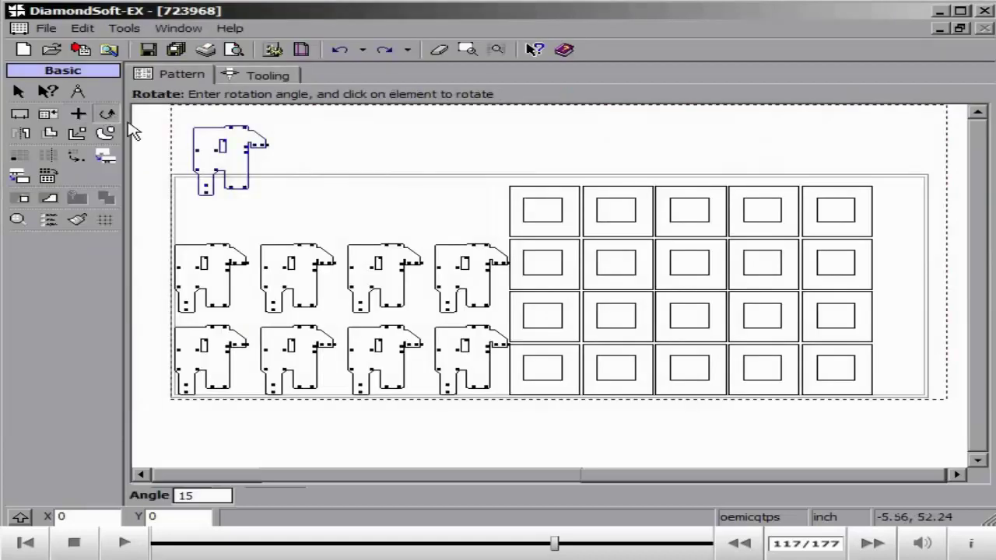
Rotate the new 723968 part six 15° steps so it lies on its side
click(216, 167)
click(217, 167)
click(217, 168)
click(218, 168)
click(218, 169)
click(219, 169)
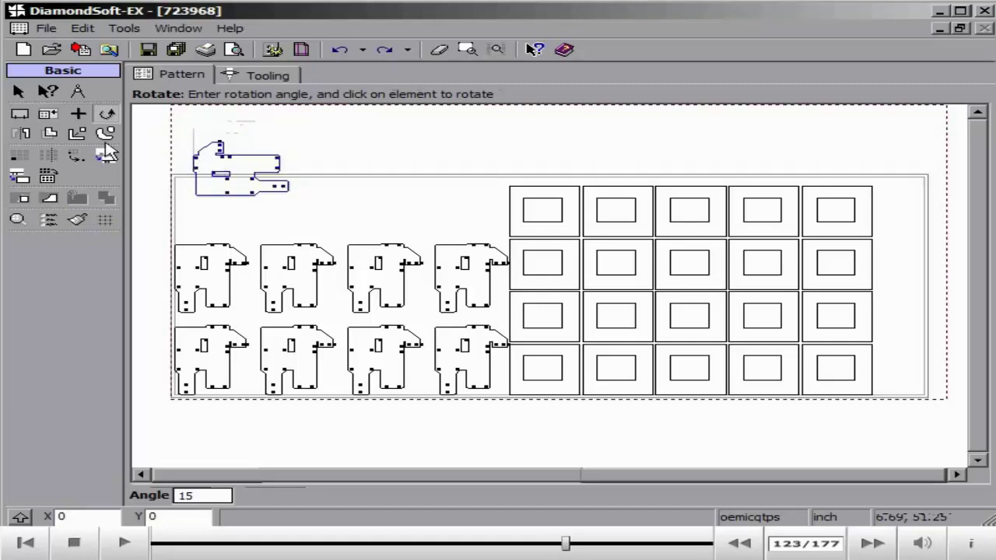
Dock the rotated part into the sheet's top-left corner above the eight-part array
click(78, 134)
click(201, 182)
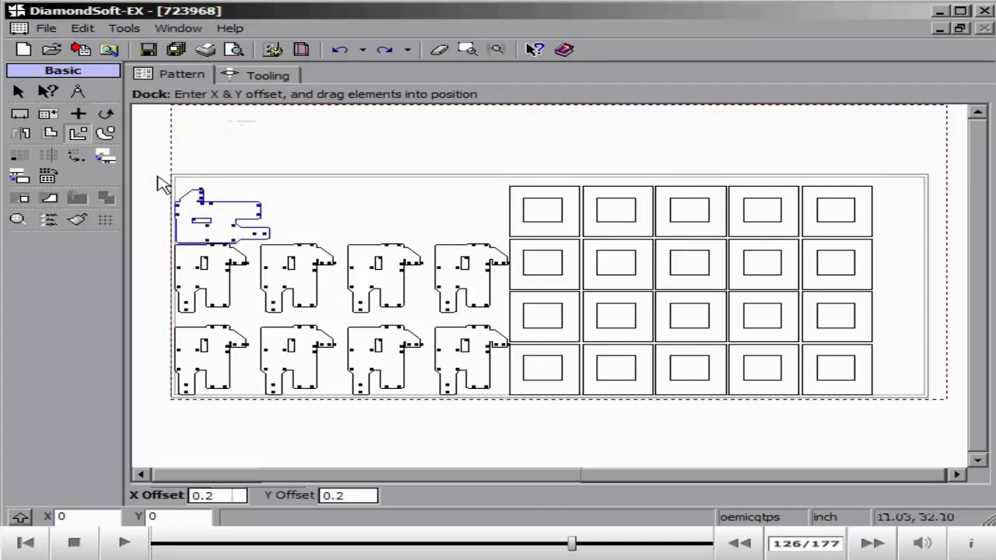
click(18, 159)
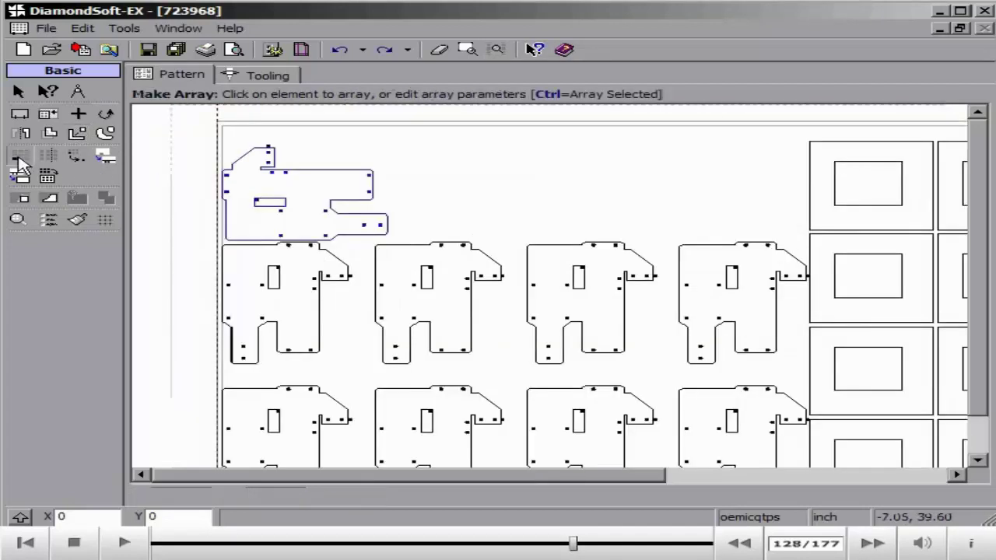
Array the sideways 723968 part into three columns across the top of the sheet
click(294, 193)
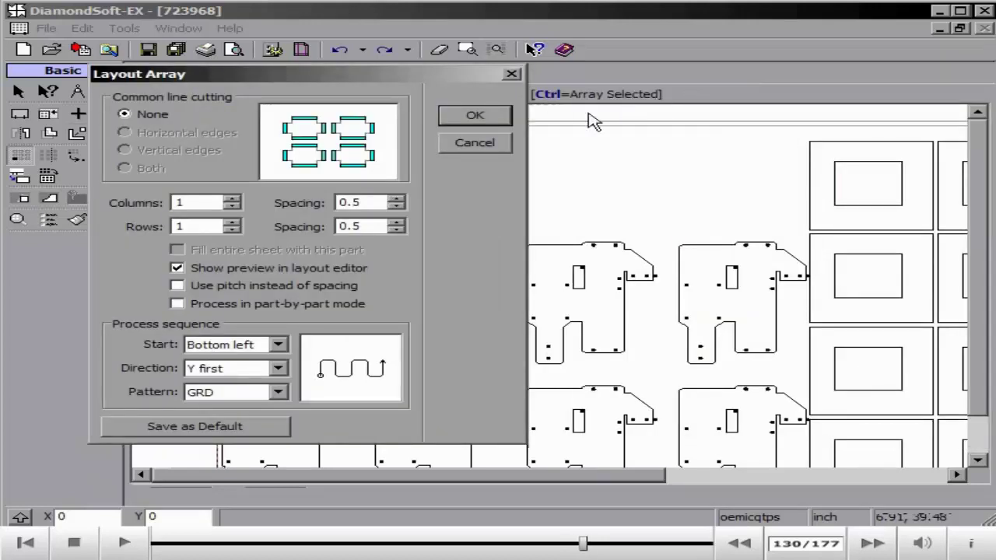
click(216, 202)
click(501, 124)
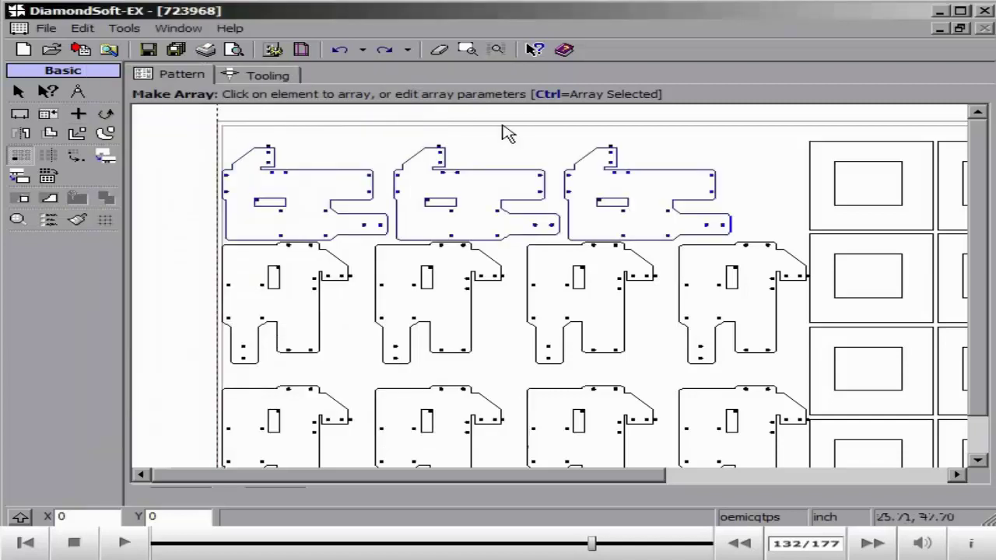
Zoom to extents so the whole sheet fits in view
click(467, 49)
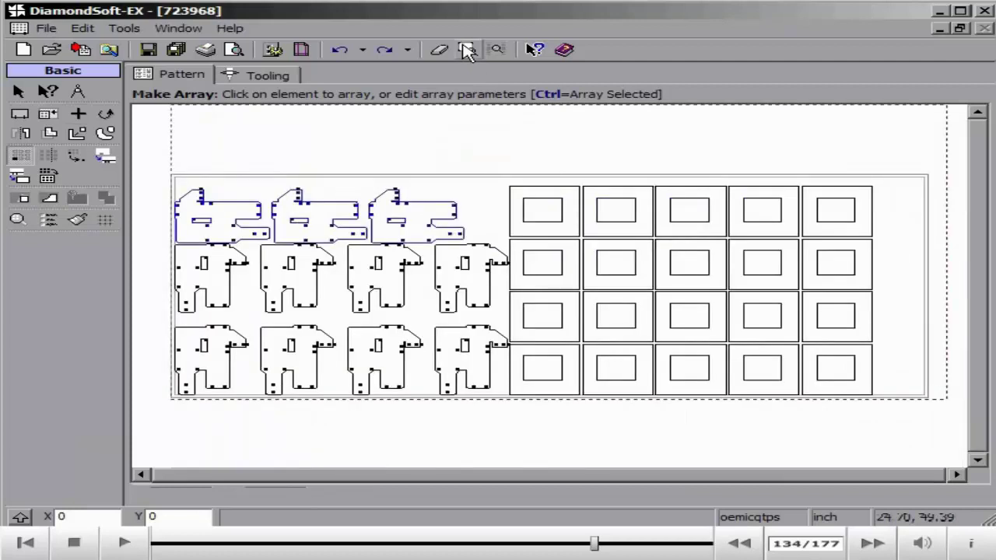